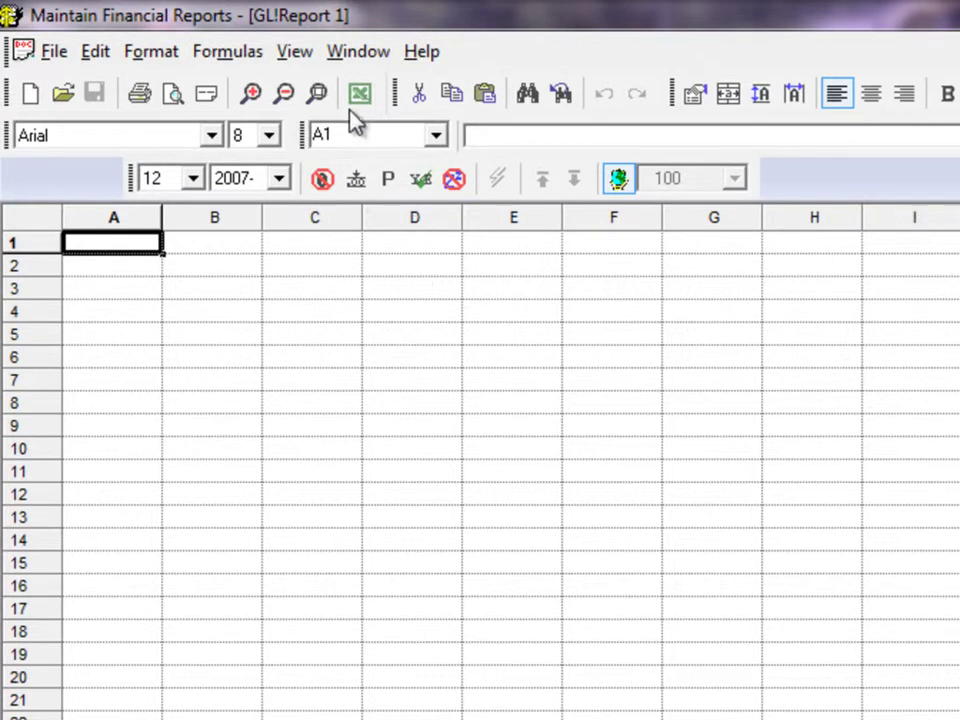
Show the Statement Groups panel from the View menu beside the GL!Report 1 sheet.
{"action": "left_click", "coordinate": [306, 56]}
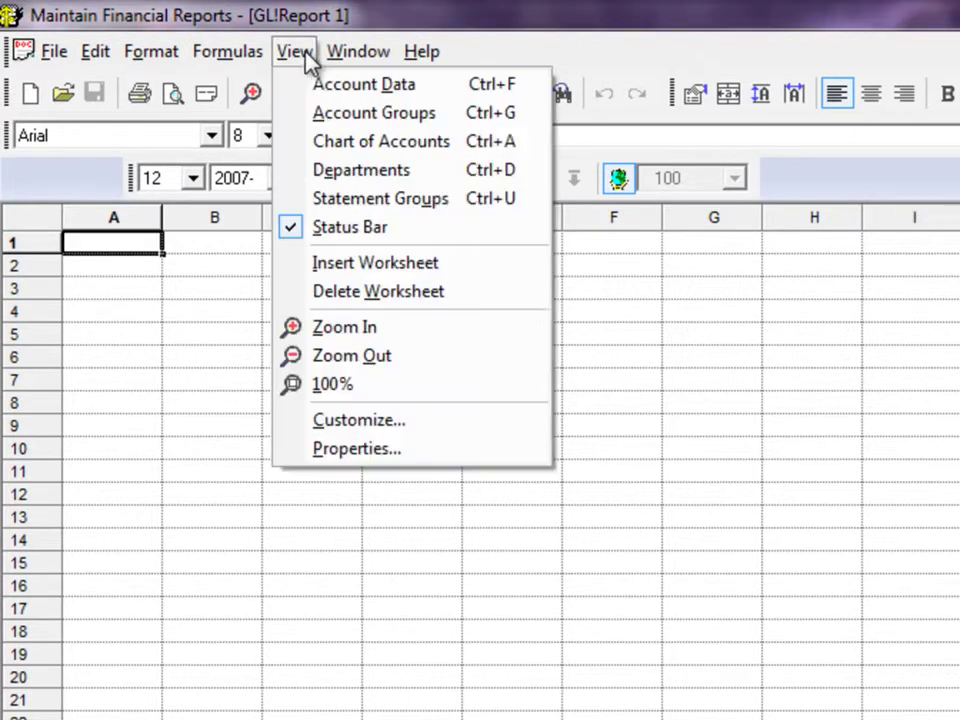
{"action": "left_click", "coordinate": [360, 203]}
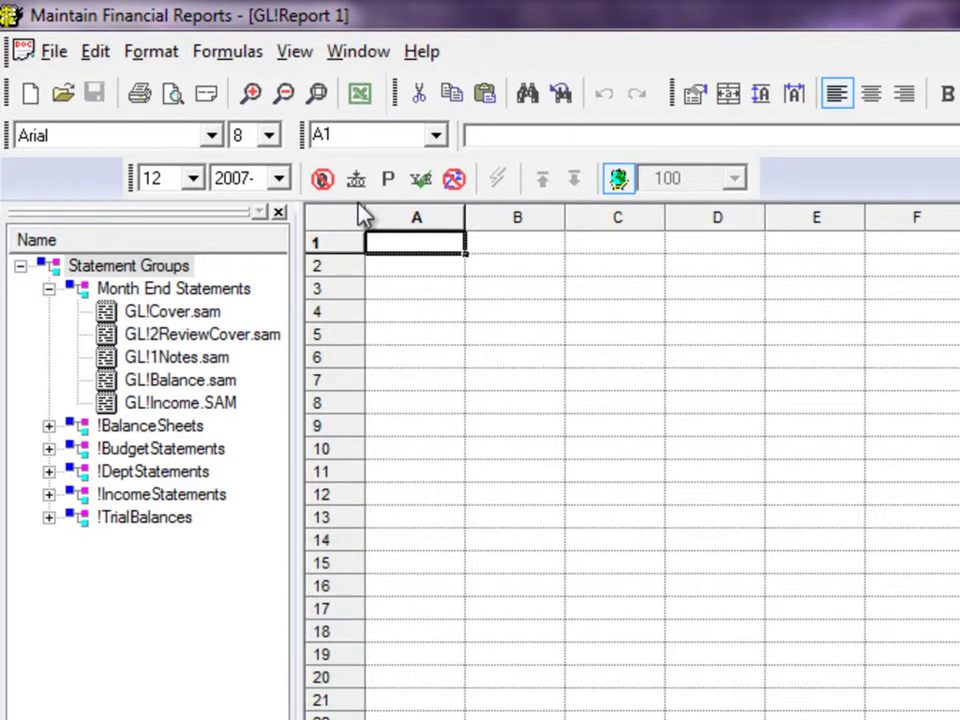
Create a new empty statement group named 'Year End Statements'.
{"action": "right_click", "coordinate": [184, 276]}
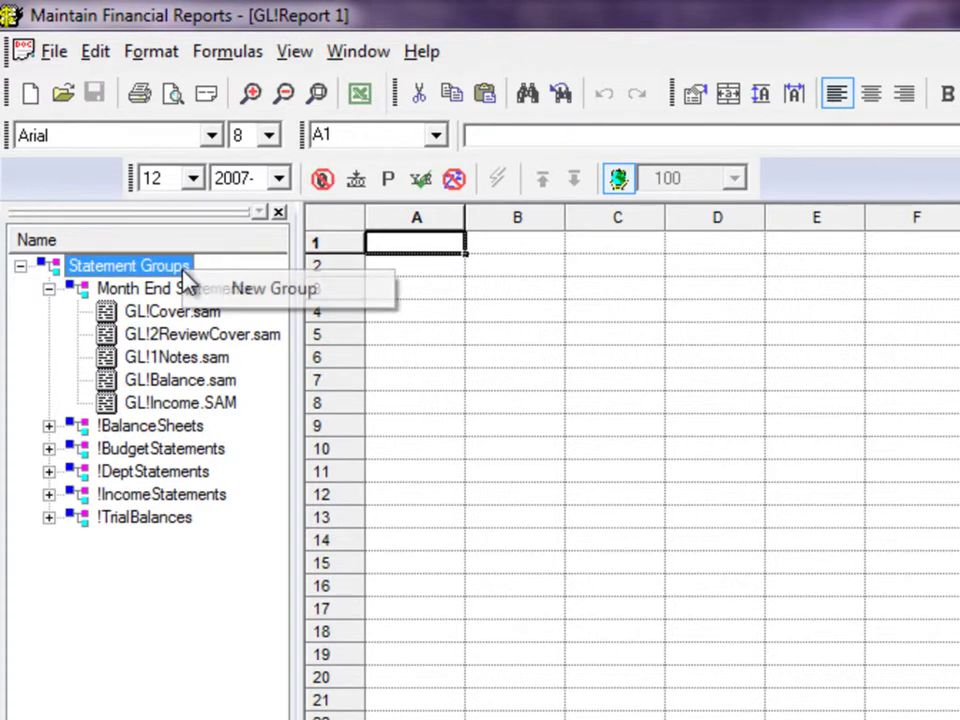
{"action": "left_click", "coordinate": [247, 299]}
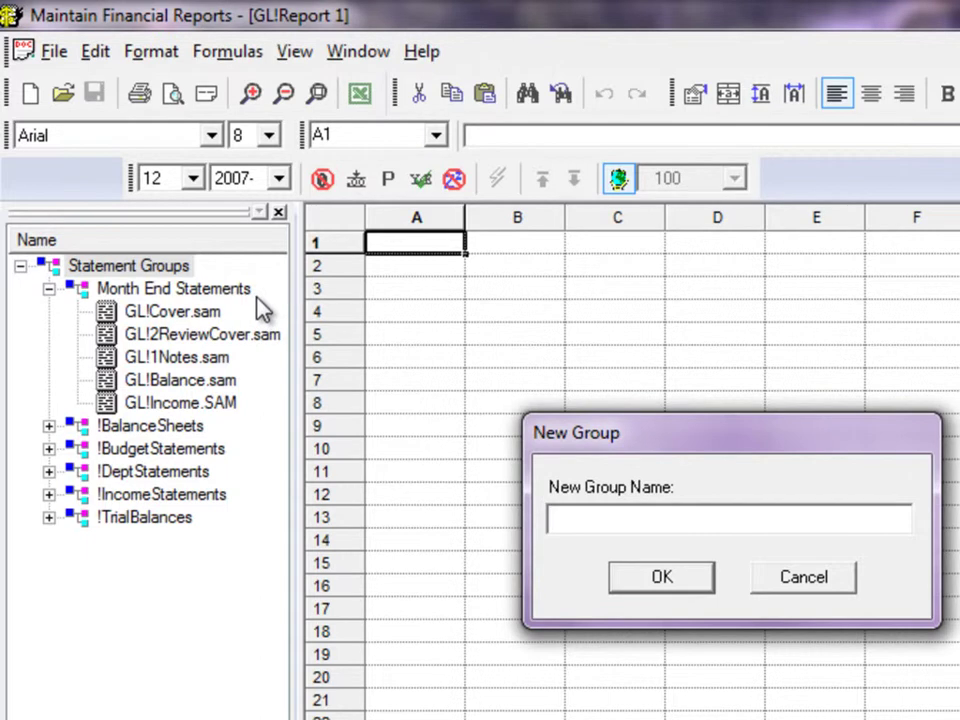
{"action": "type", "text": "Year End Statements"}
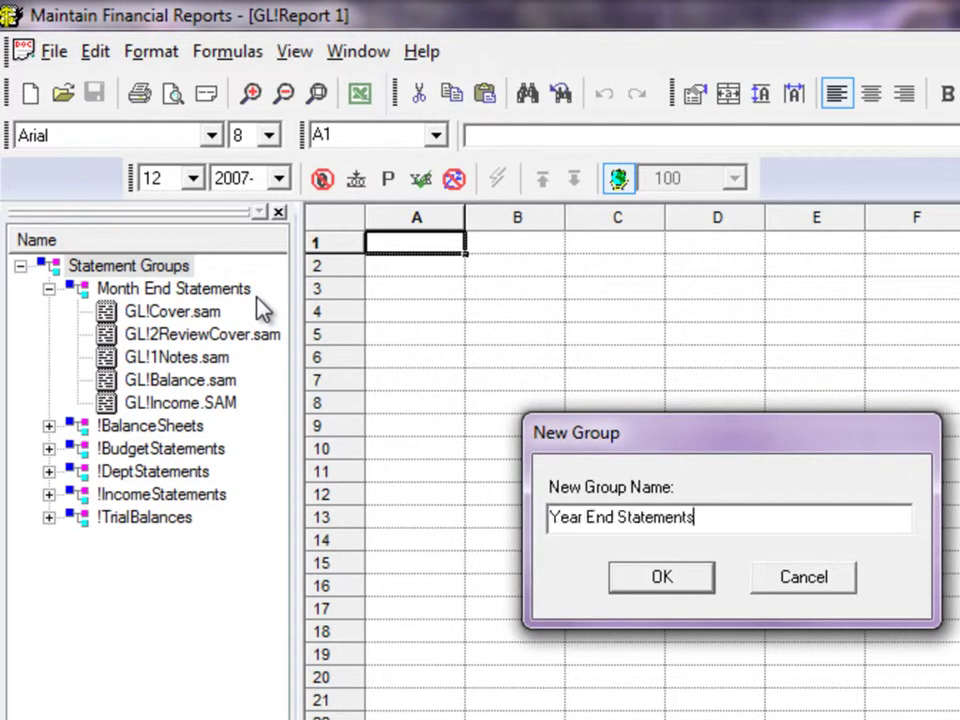
{"action": "left_click", "coordinate": [662, 578]}
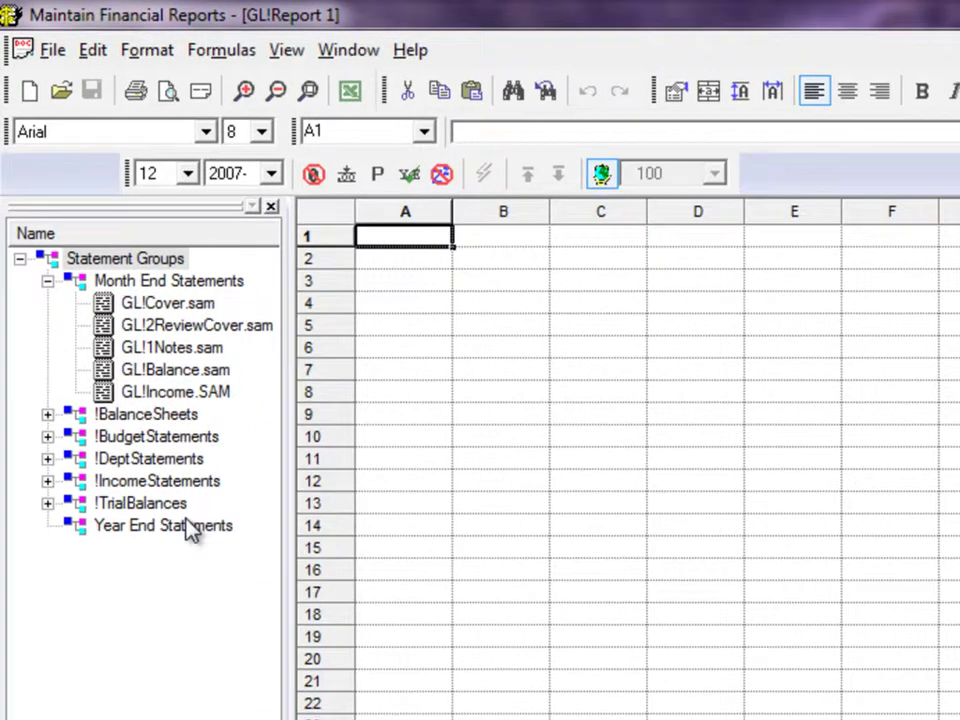
Add GL!Income.SAM as a new item in Year End Statements with its Colspec income statement tab checked.
{"action": "right_click", "coordinate": [197, 540]}
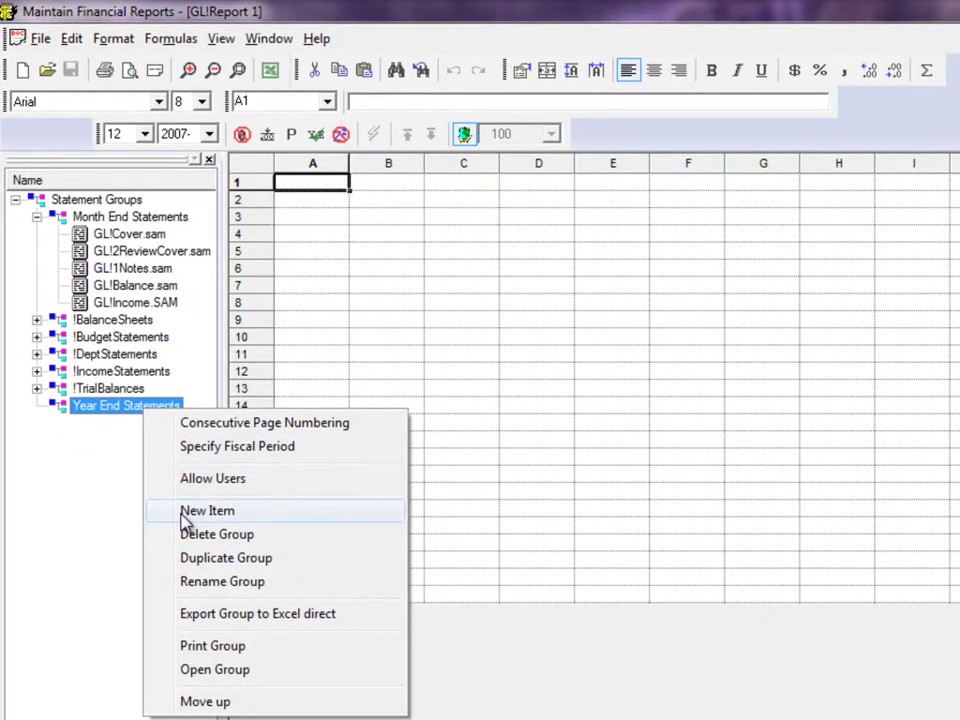
{"action": "left_click", "coordinate": [207, 511]}
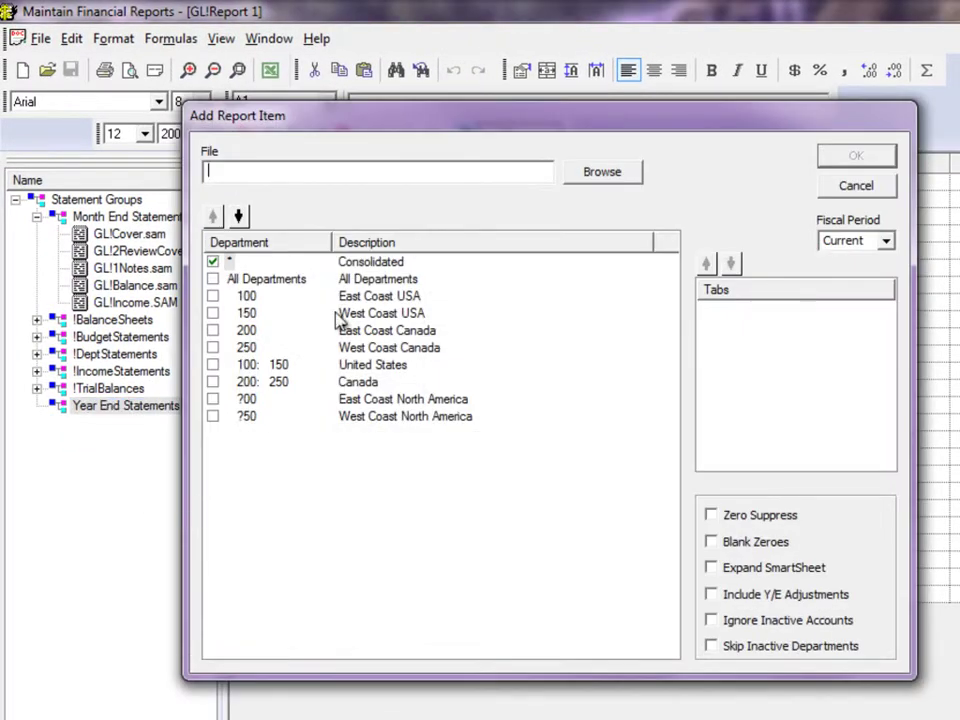
{"action": "left_click", "coordinate": [568, 178]}
{"action": "left_click_drag", "start_coordinate": [848, 261], "coordinate": [848, 450]}
{"action": "left_click", "coordinate": [585, 464]}
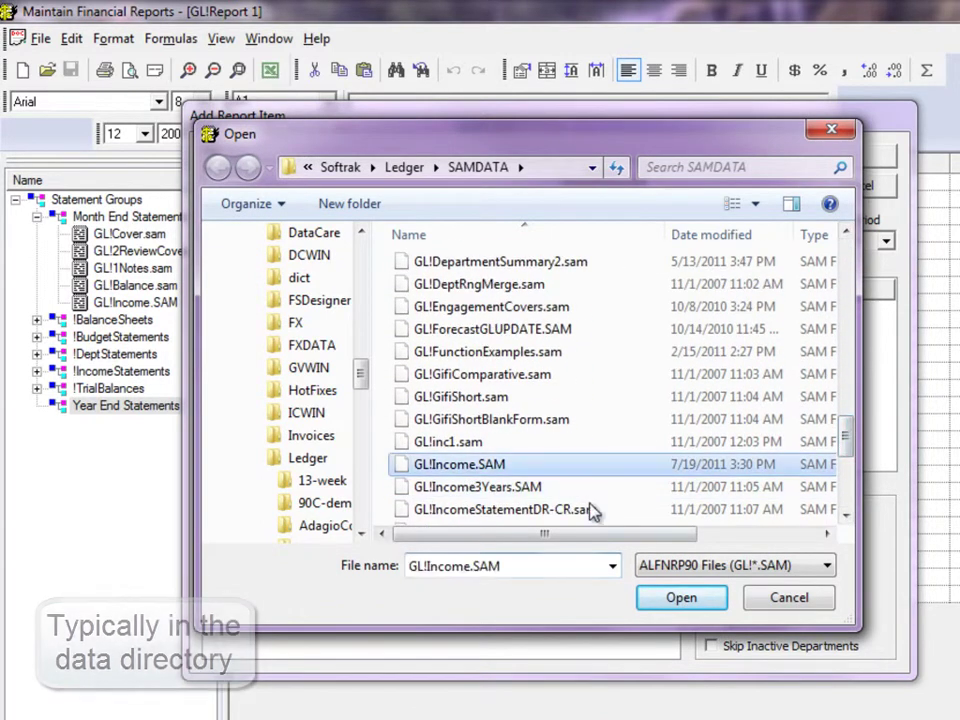
{"action": "left_click", "coordinate": [666, 600]}
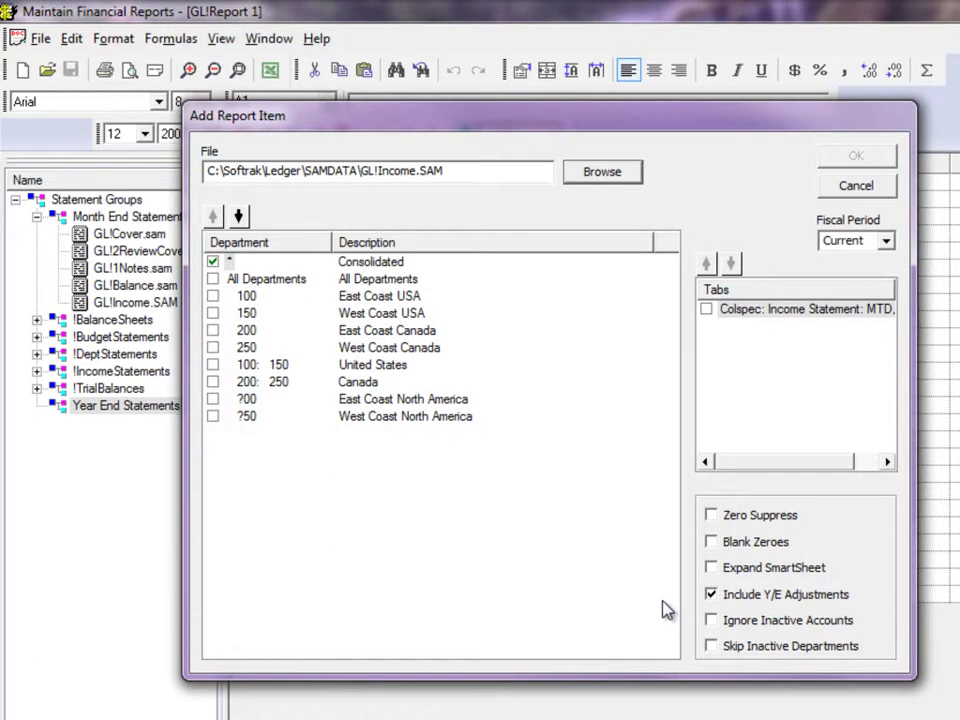
{"action": "left_click", "coordinate": [707, 311]}
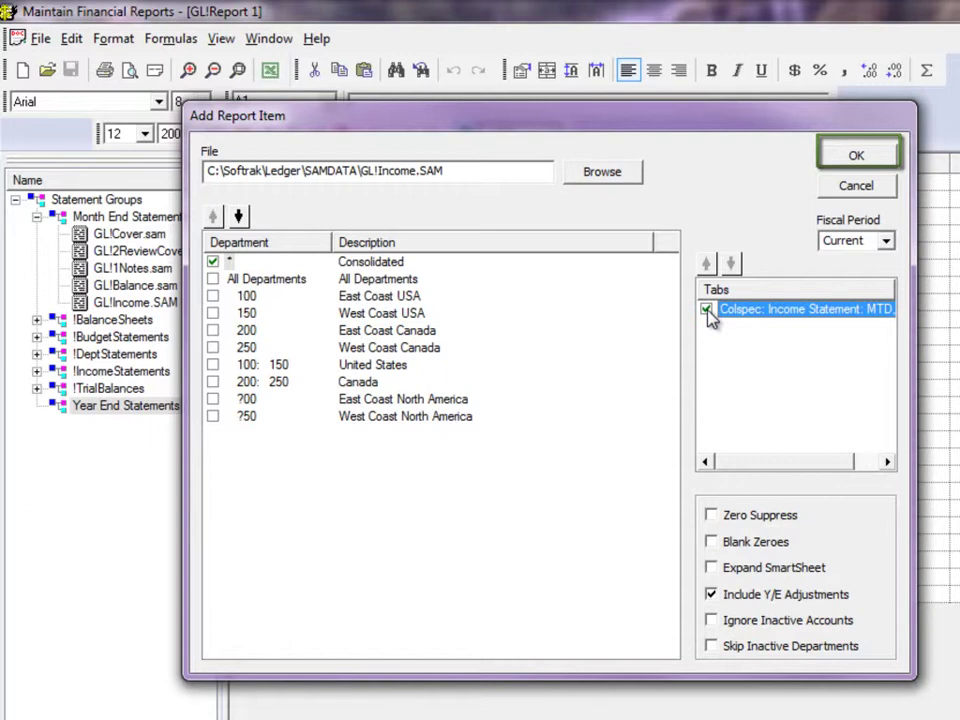
{"action": "left_click", "coordinate": [829, 163]}
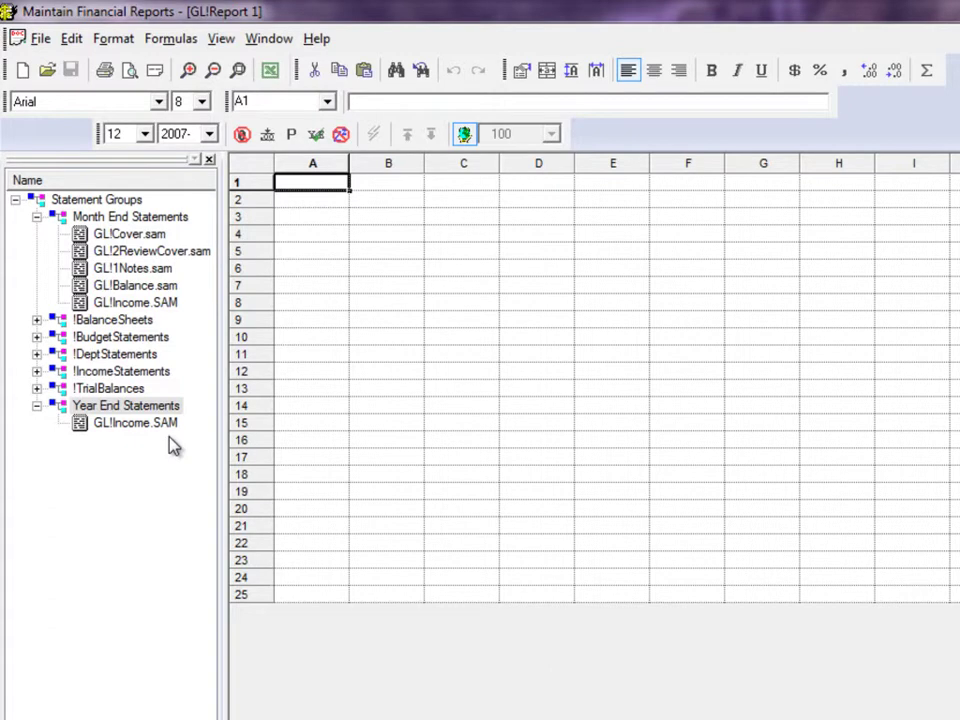
Move Year End Statements up with Alt+Up so it sits directly below Month End Statements.
{"action": "left_click", "coordinate": [165, 406]}
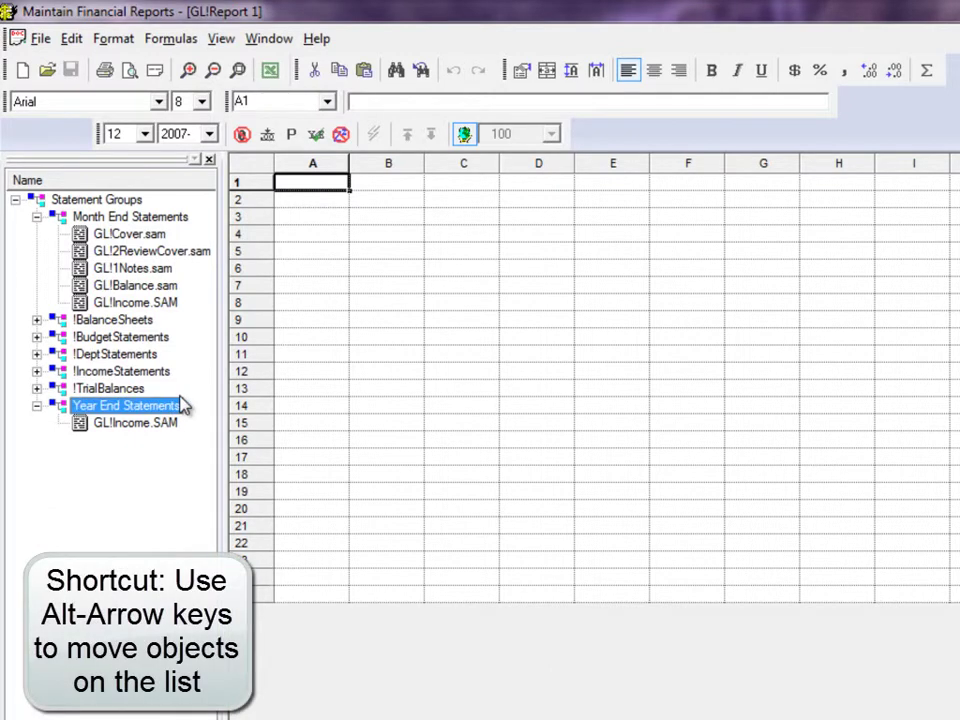
{"action": "key", "text": "alt+Up"}
{"action": "key", "text": "alt+Up"}
{"action": "key", "text": "alt+Up"}
{"action": "key", "text": "alt+Up"}
{"action": "key", "text": "alt+Up"}
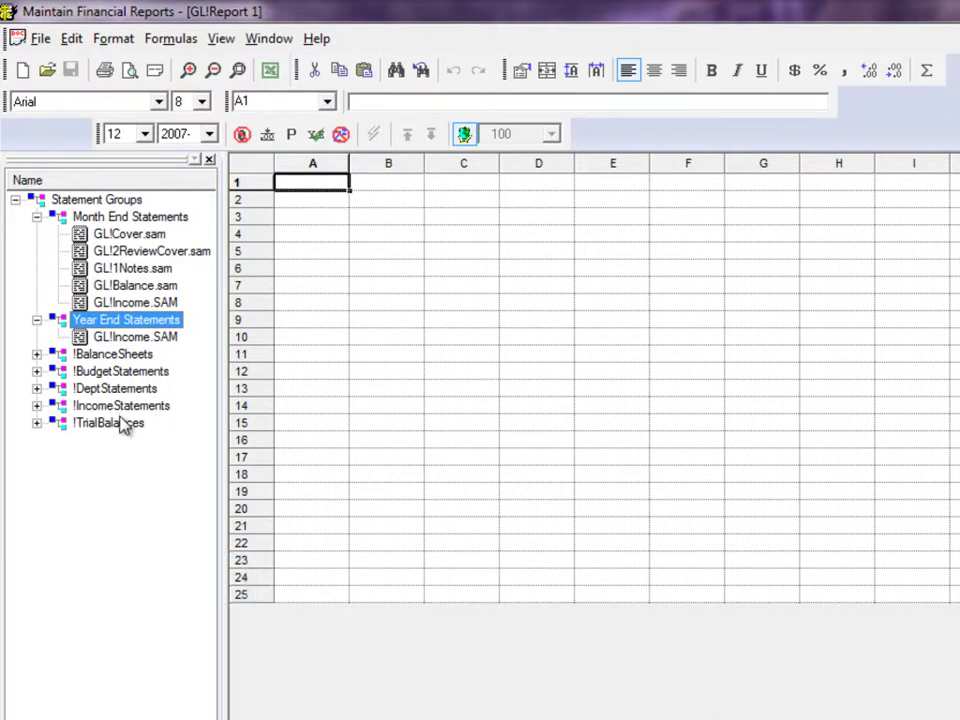
{"action": "right_click", "coordinate": [101, 339]}
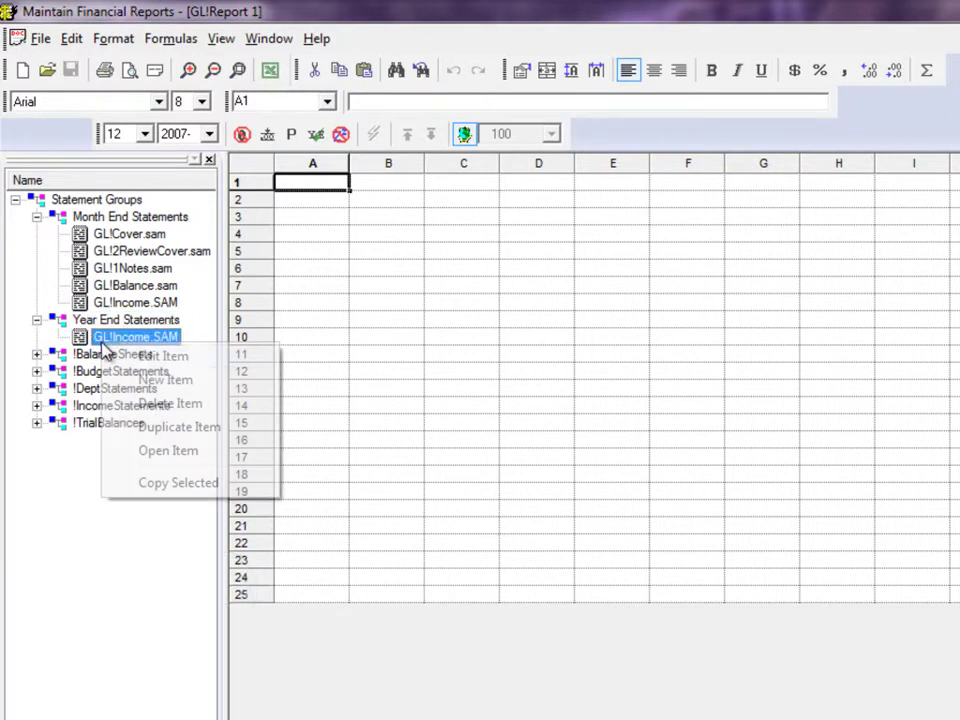
Include departments 100, 150, 100:150 and ?00 in the GL!Income.SAM report item.
{"action": "left_click", "coordinate": [164, 362]}
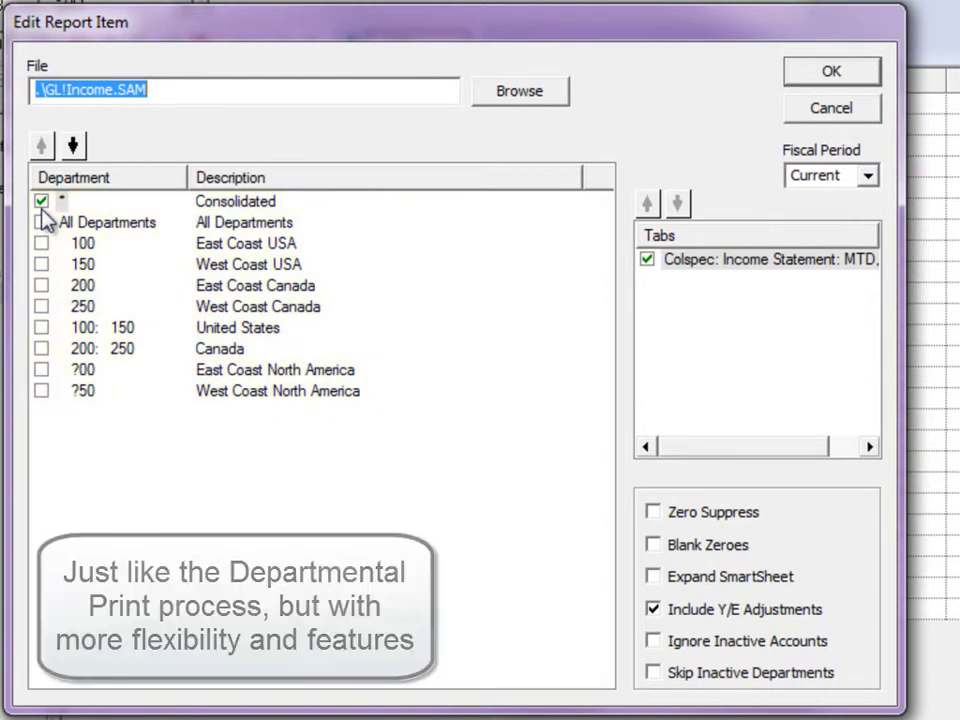
{"action": "left_click", "coordinate": [41, 243]}
{"action": "left_click", "coordinate": [41, 265]}
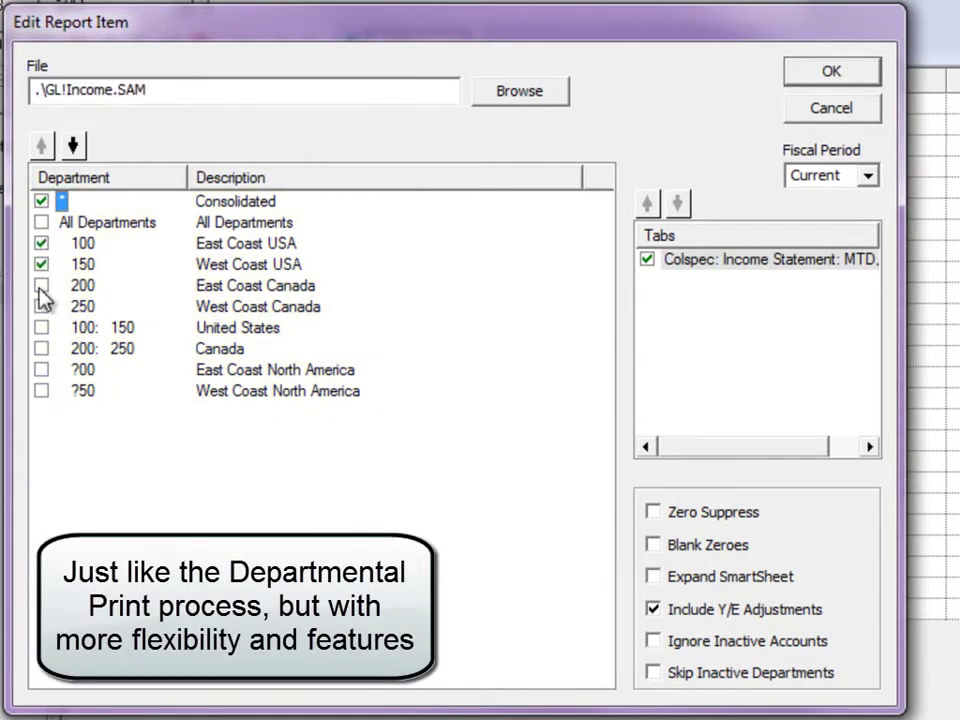
{"action": "left_click", "coordinate": [40, 329]}
{"action": "left_click", "coordinate": [40, 372]}
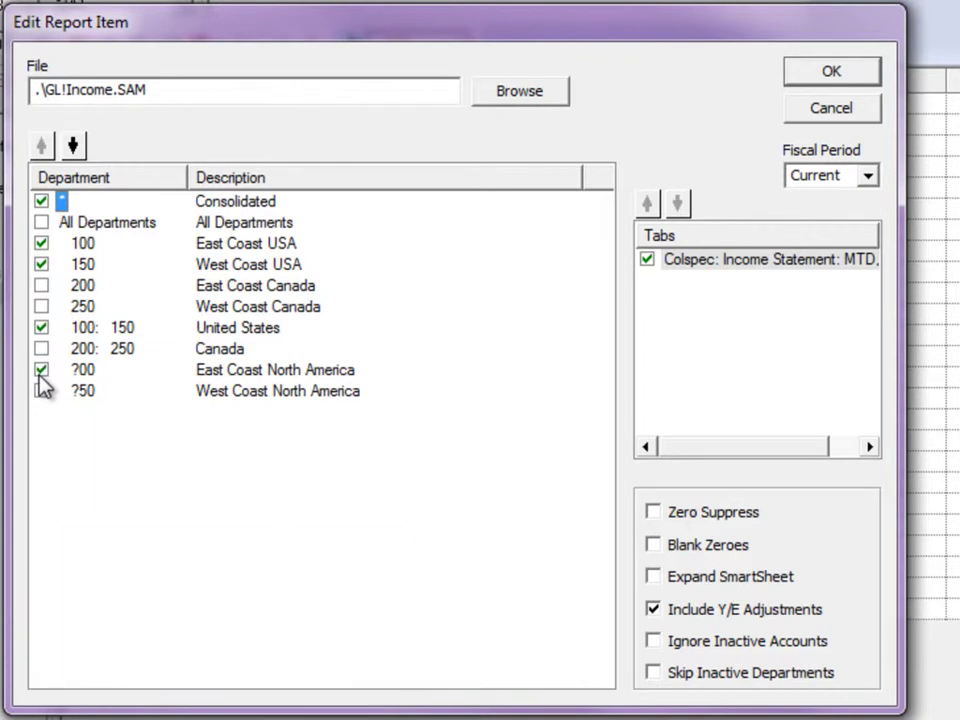
Keep the fiscal period at Current and turn on Zero Suppress and Expand SmartSheet.
{"action": "left_click", "coordinate": [869, 178]}
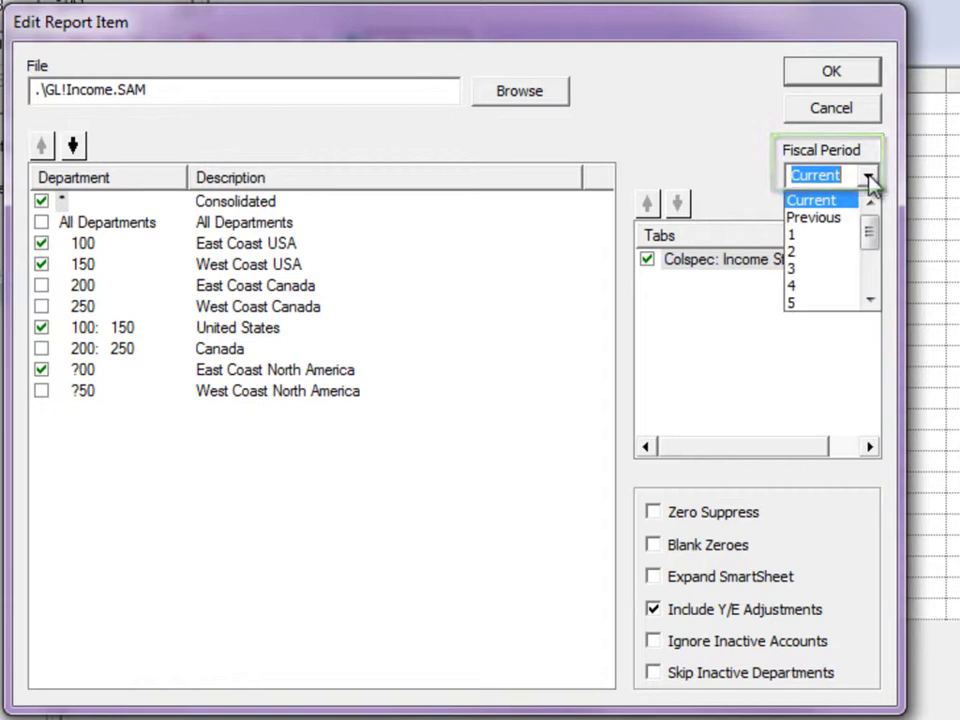
{"action": "left_click", "coordinate": [870, 180]}
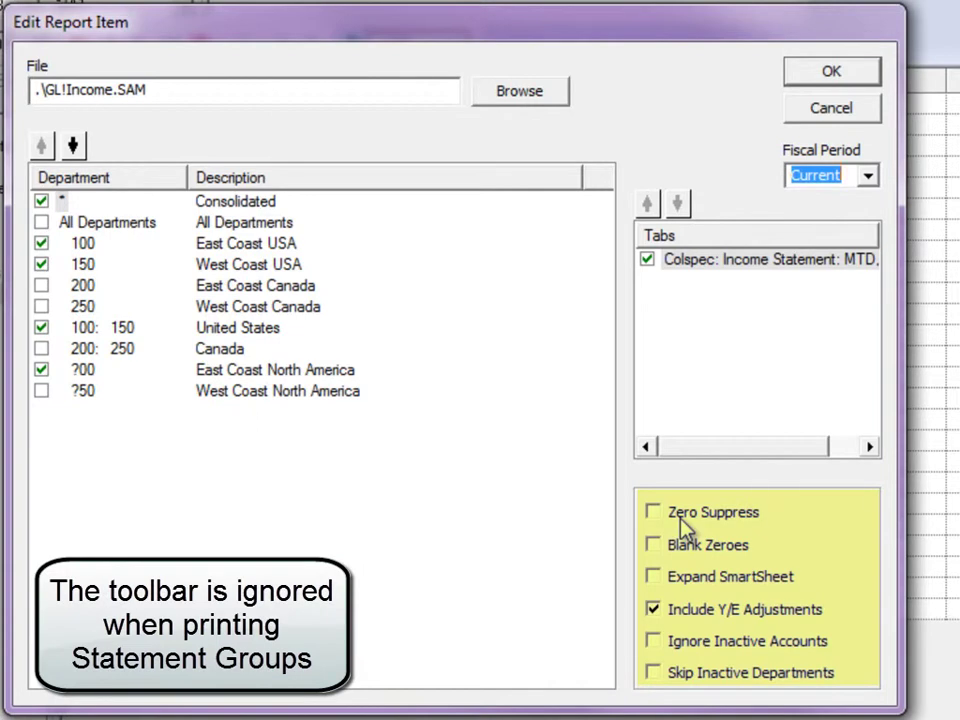
{"action": "left_click", "coordinate": [654, 515]}
{"action": "left_click", "coordinate": [654, 576]}
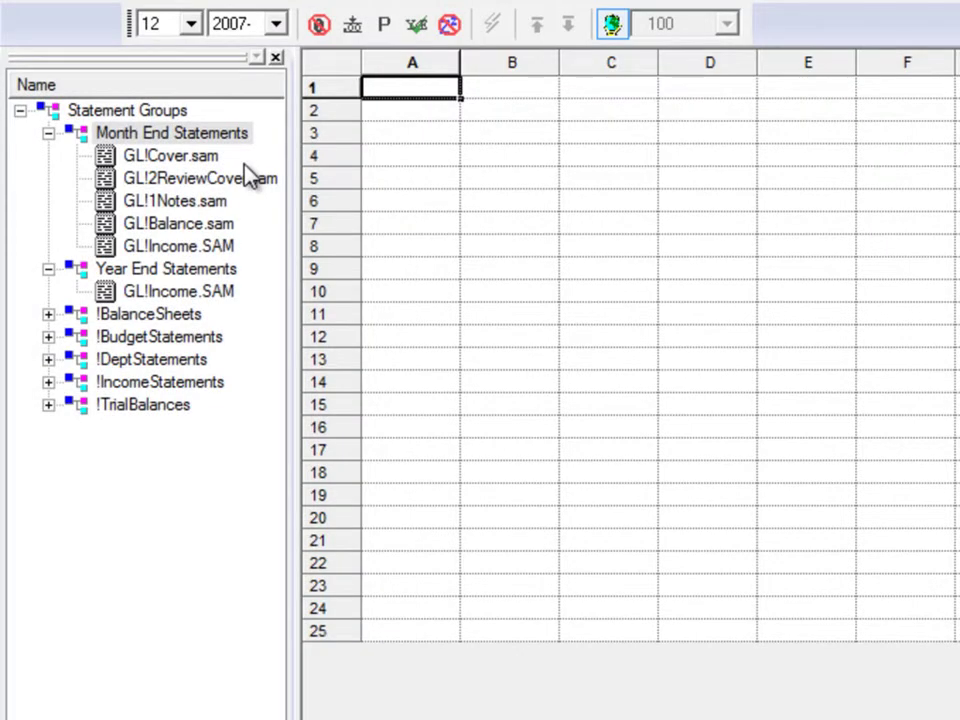
Copy GL!Balance.sam from Month End Statements and paste it into Year End Statements.
{"action": "right_click", "coordinate": [230, 140]}
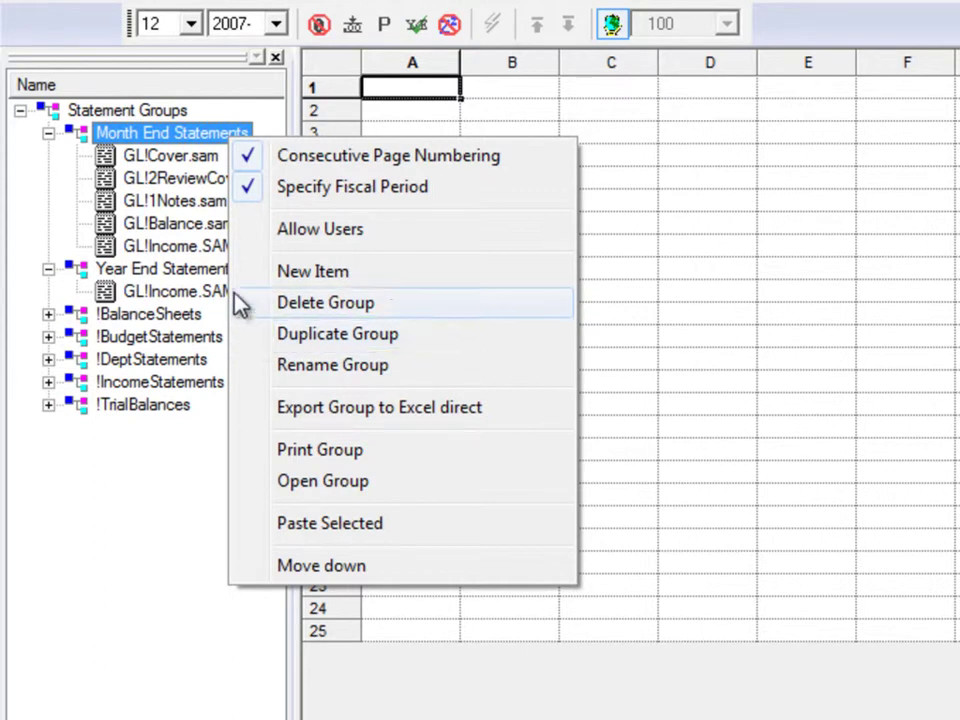
{"action": "right_click", "coordinate": [204, 231]}
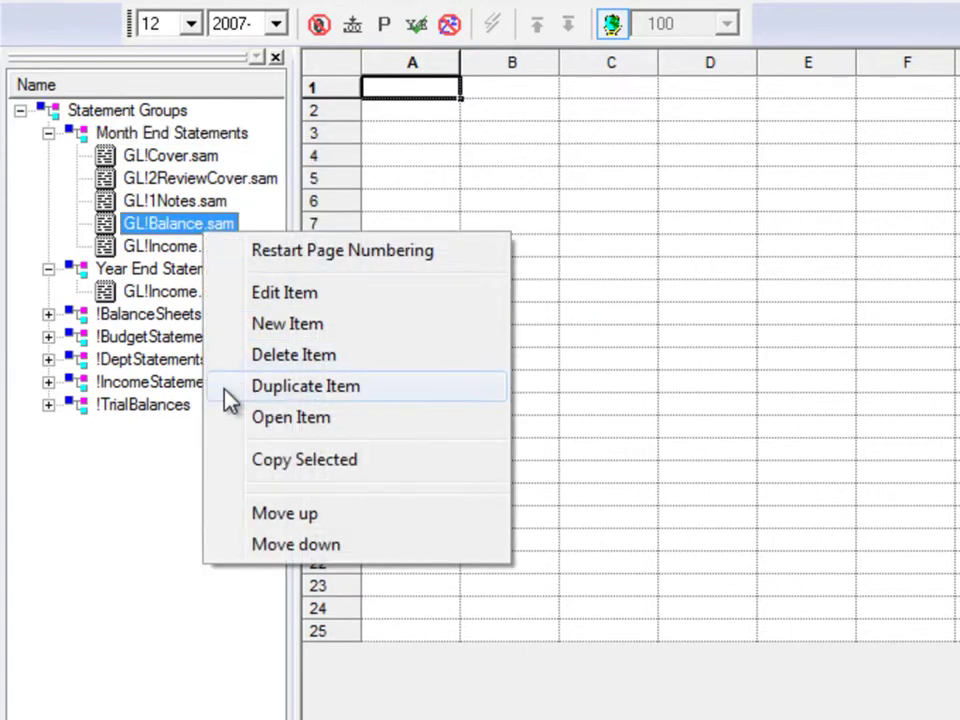
{"action": "left_click", "coordinate": [253, 462]}
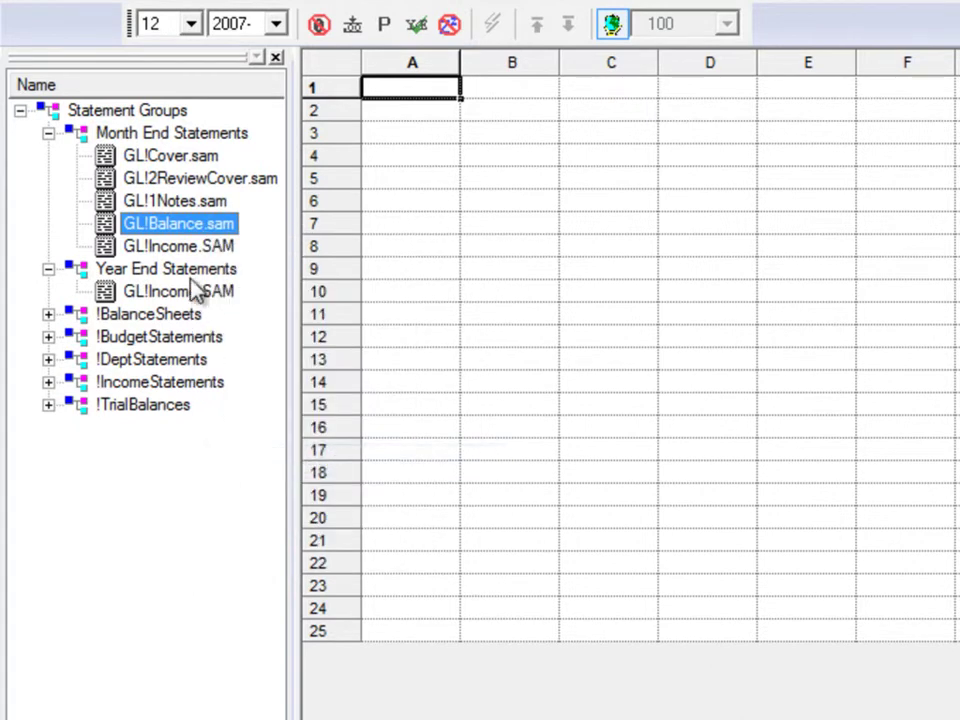
{"action": "right_click", "coordinate": [195, 274]}
{"action": "left_click", "coordinate": [228, 656]}
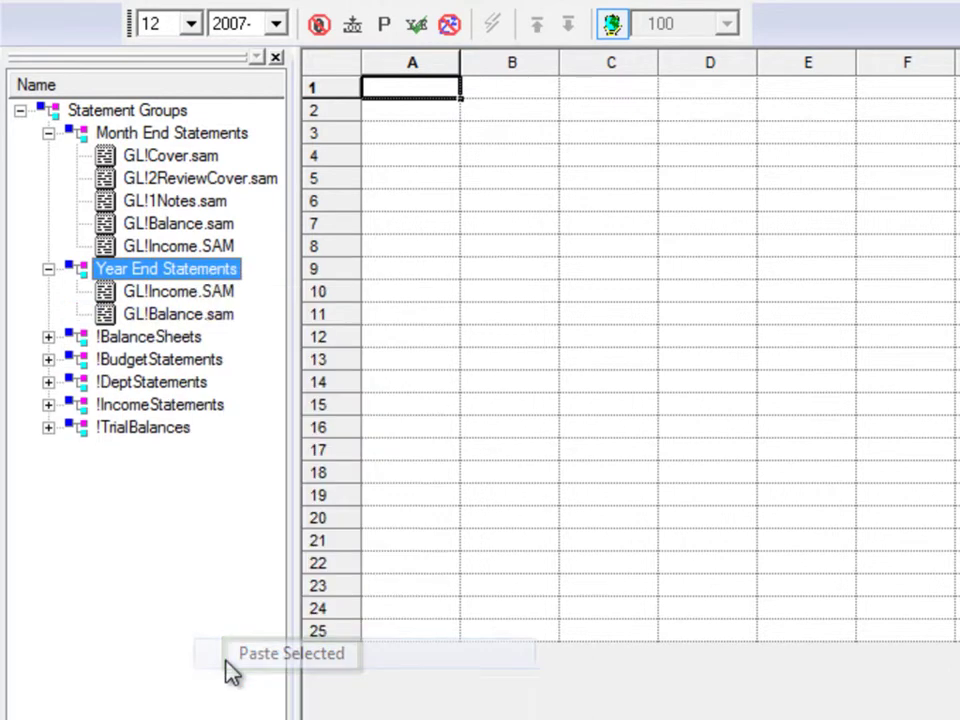
{"action": "right_click", "coordinate": [184, 140]}
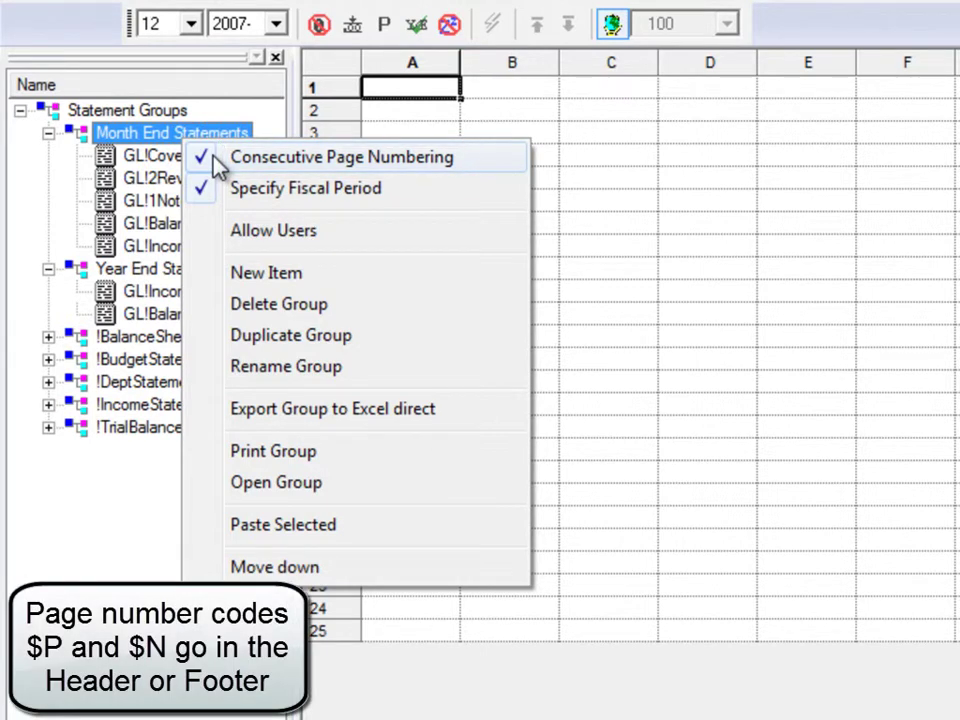
{"action": "right_click", "coordinate": [178, 226]}
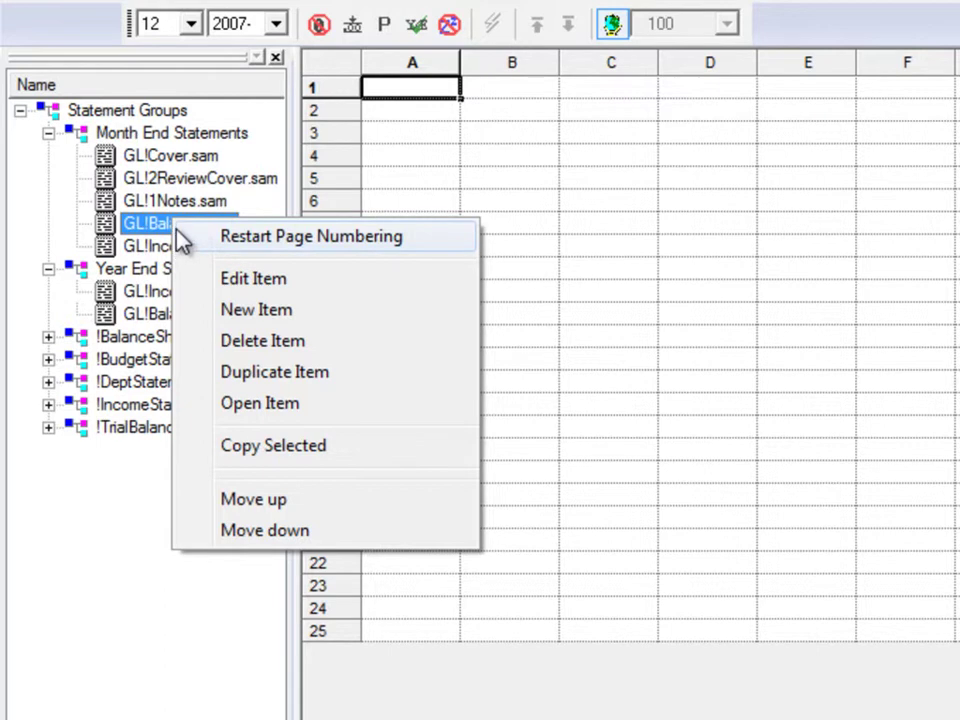
{"action": "right_click", "coordinate": [178, 140]}
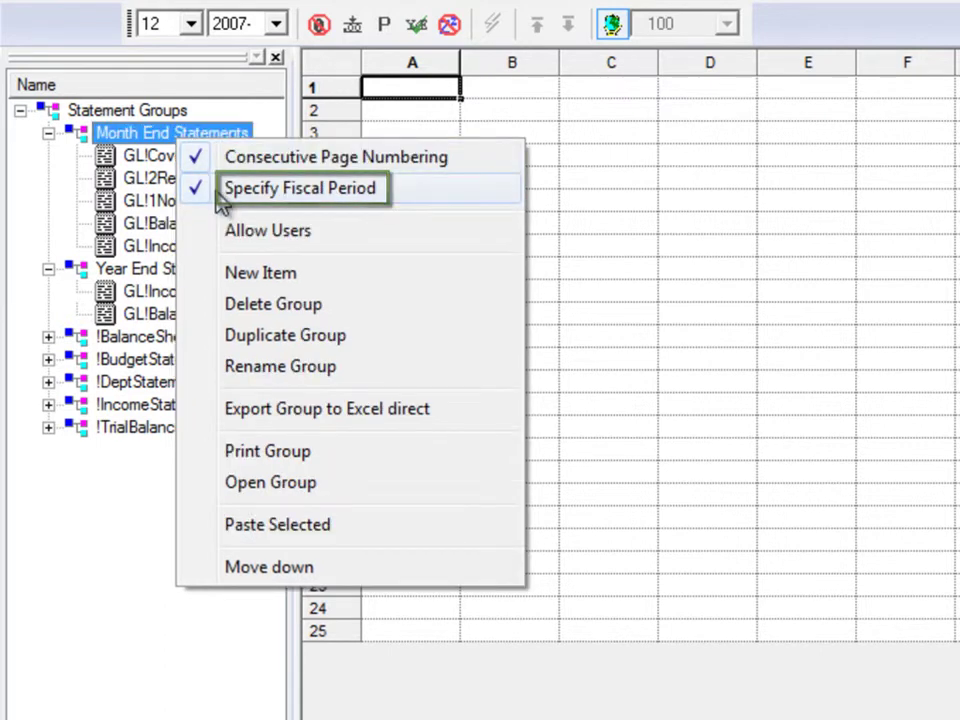
{"action": "left_click", "coordinate": [222, 196]}
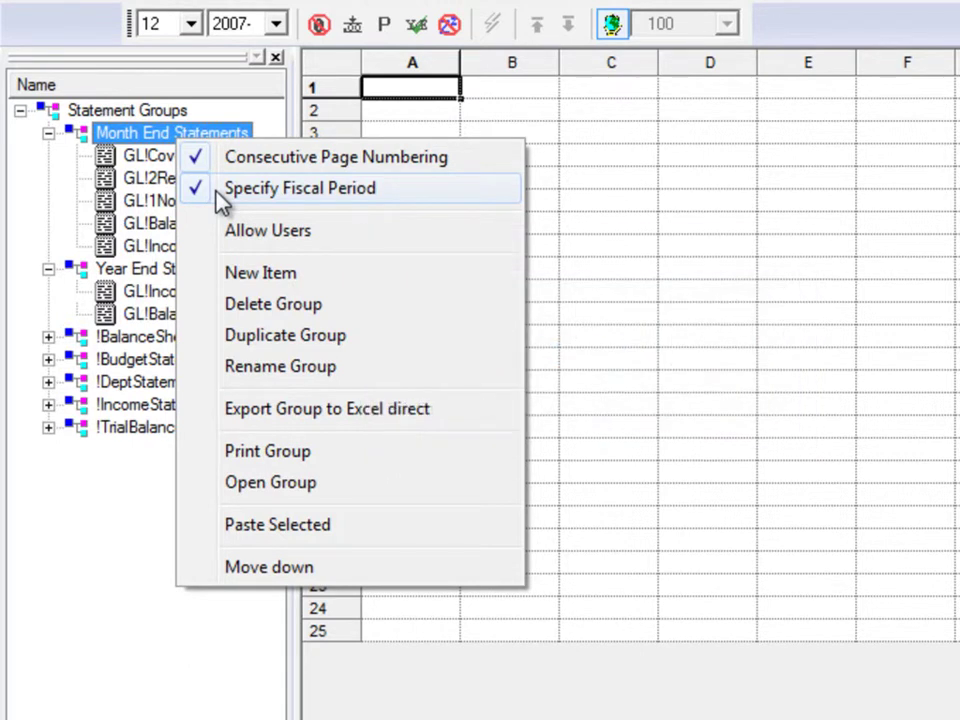
Review the Allow Users list for Month End Statements, limited to three users, and confirm it.
{"action": "left_click", "coordinate": [215, 250]}
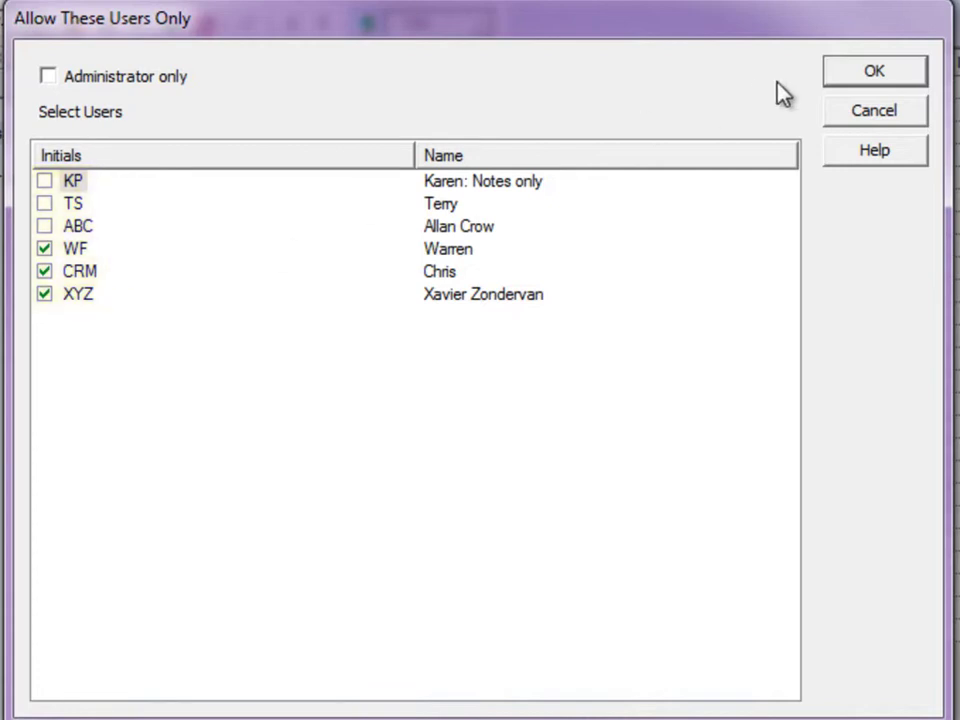
{"action": "left_click", "coordinate": [852, 78]}
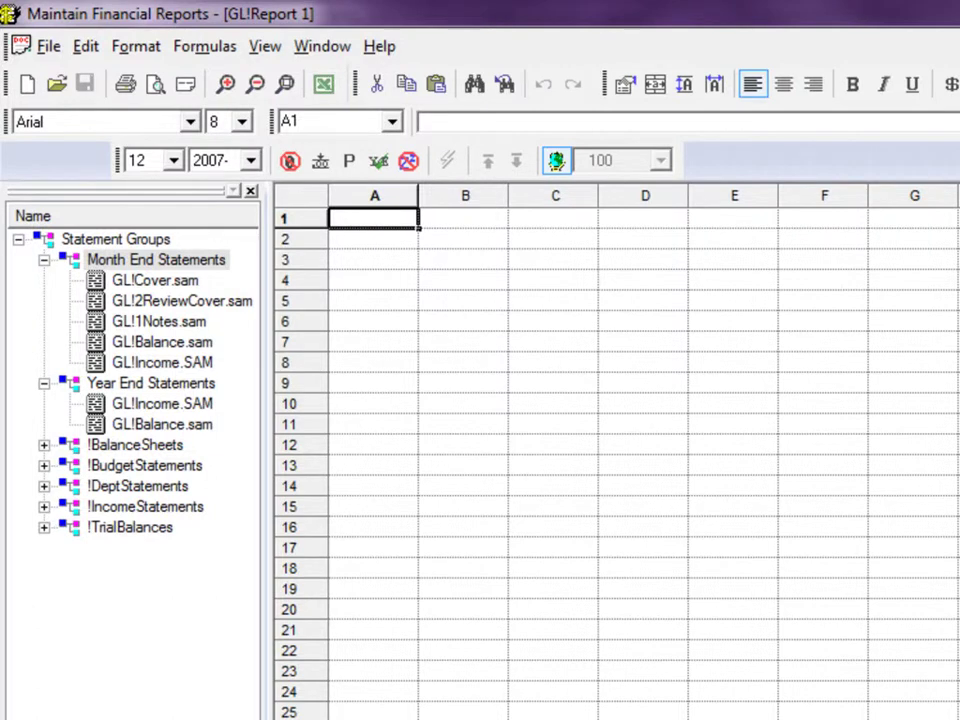
Export Month End Statements and Year End Statements to Excel through Statement Group Print.
{"action": "left_click", "coordinate": [48, 47]}
{"action": "left_click", "coordinate": [80, 347]}
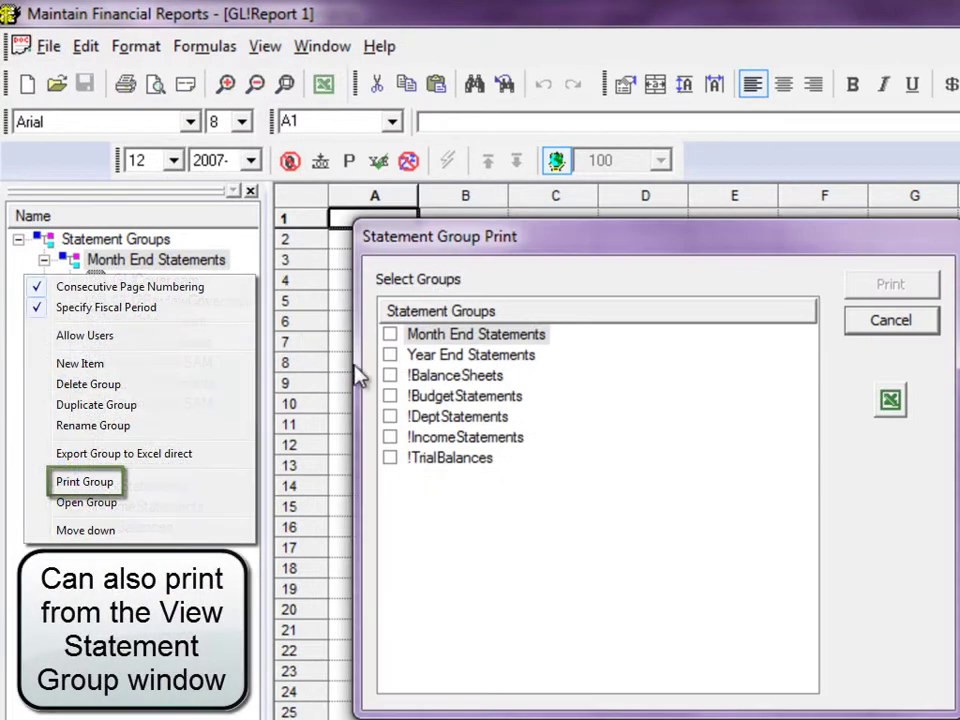
{"action": "left_click", "coordinate": [390, 335]}
{"action": "left_click", "coordinate": [390, 356]}
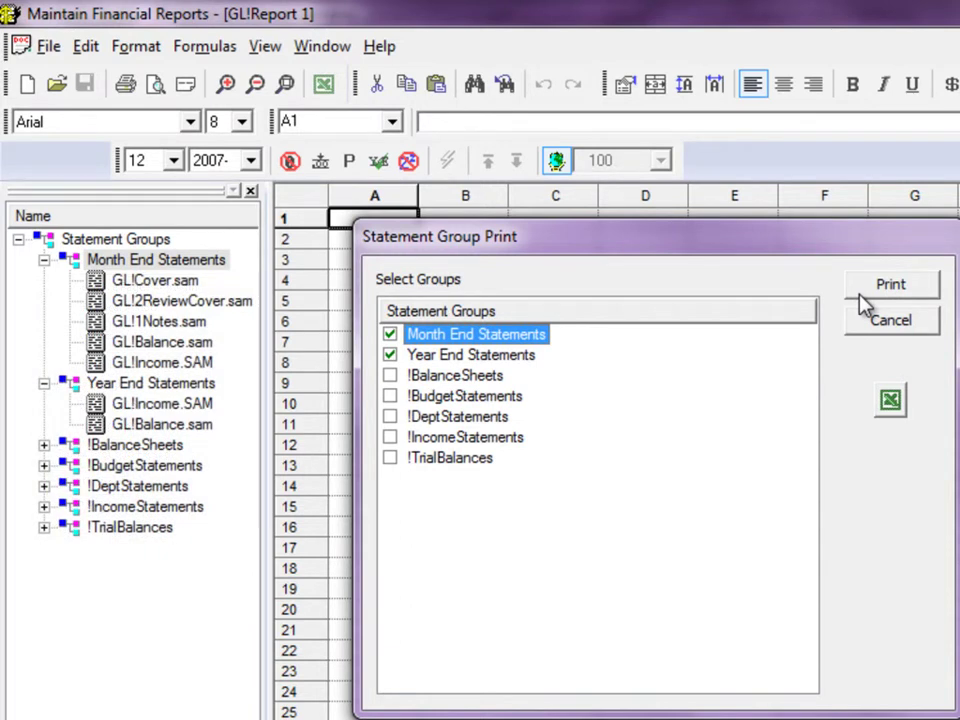
{"action": "left_click", "coordinate": [886, 402]}
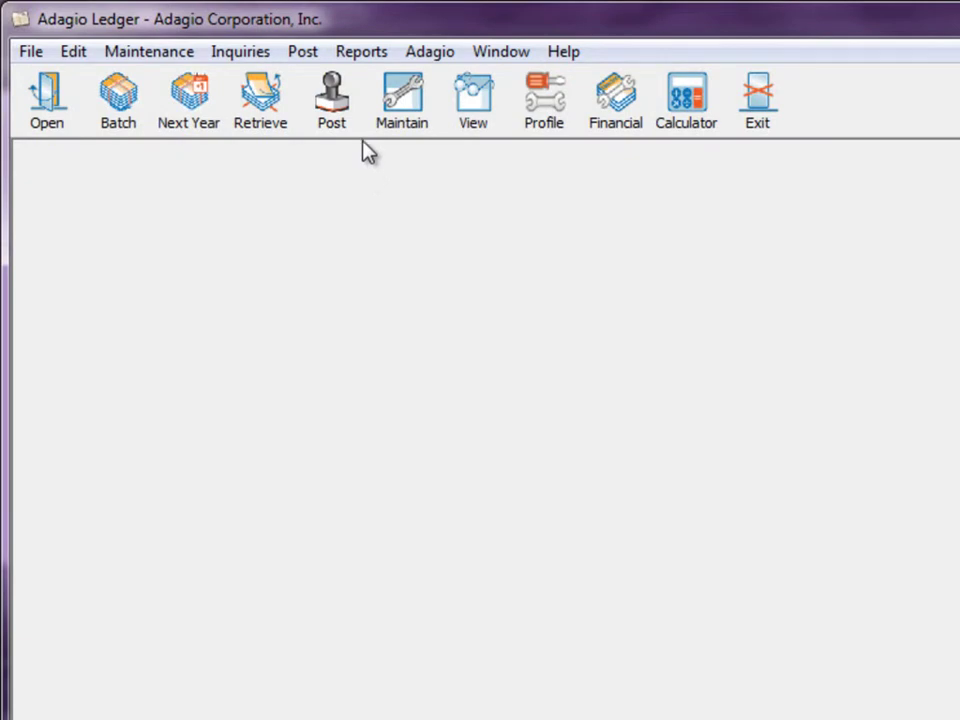
Browse the Reports menu to ExcelDirect Financial Statements, which now lists Year End Statements.
{"action": "left_click", "coordinate": [364, 60]}
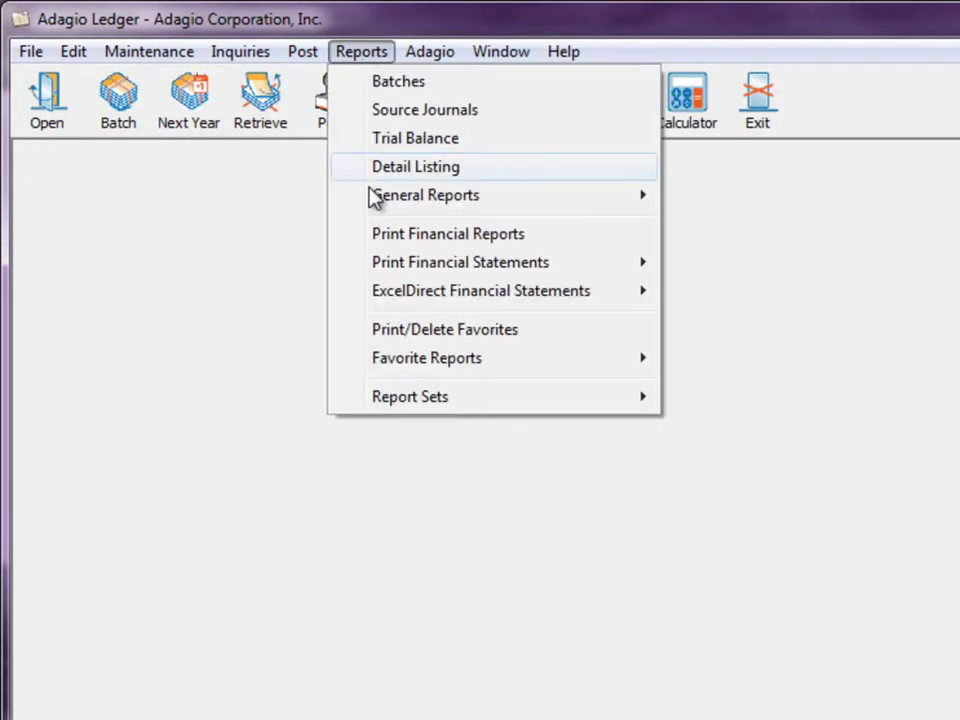
{"action": "mouse_move", "coordinate": [377, 266]}
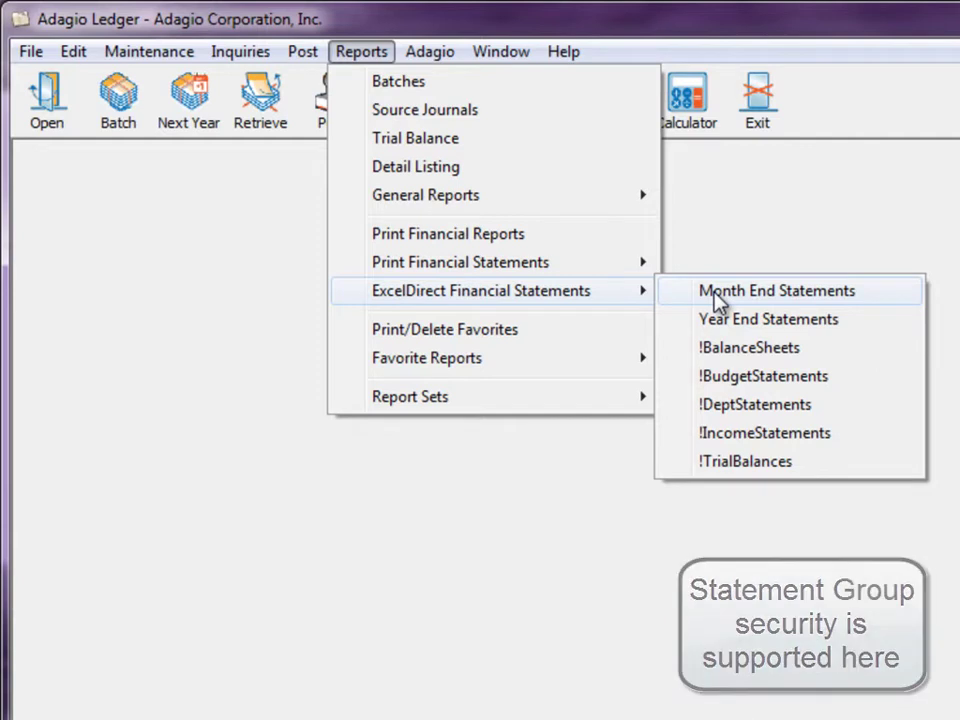
{"action": "mouse_move", "coordinate": [544, 407]}
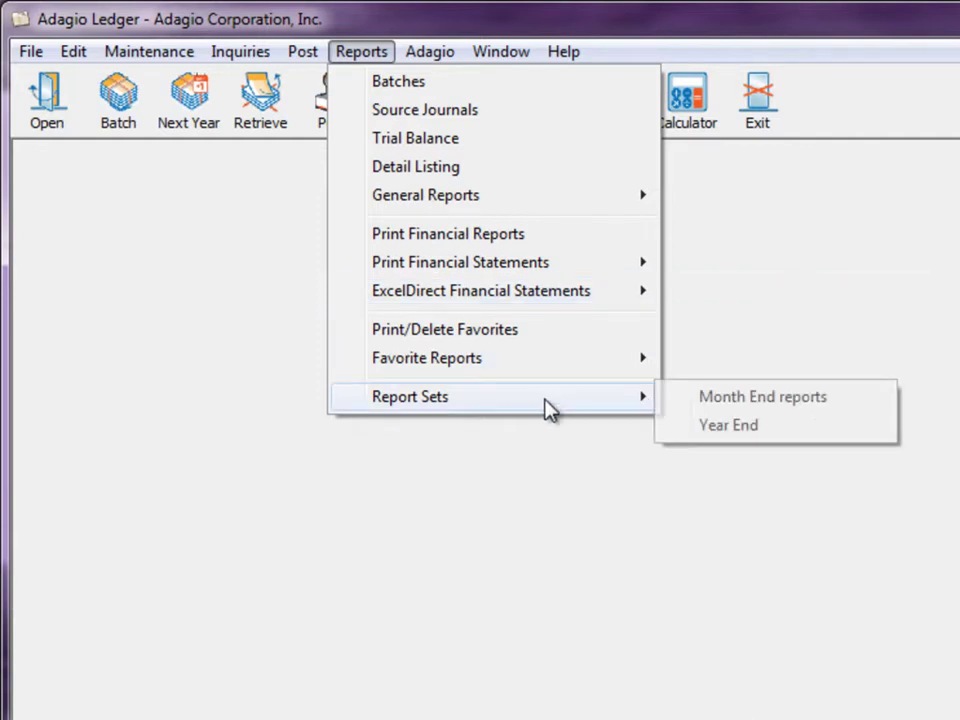